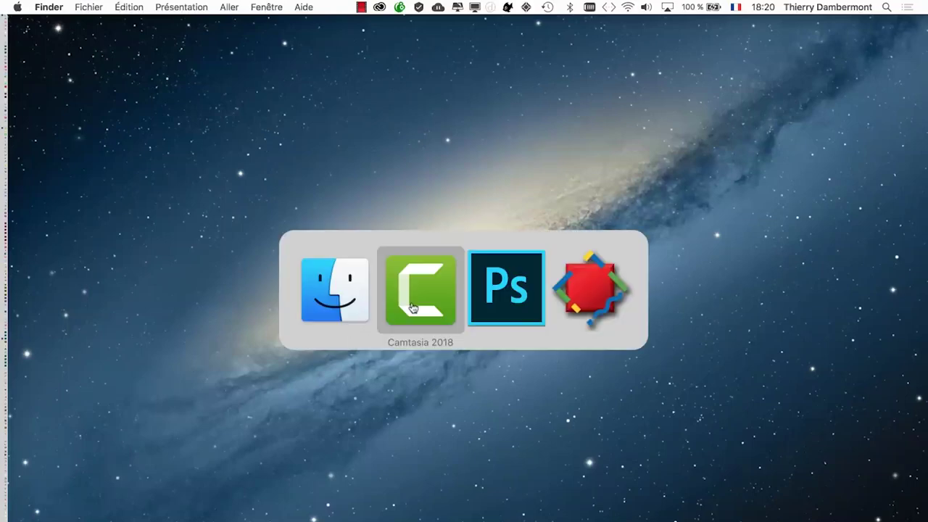
# Bring Photoshop to the front and open the Fichier > Ouvrir dialog
pyautogui.click(494, 296)
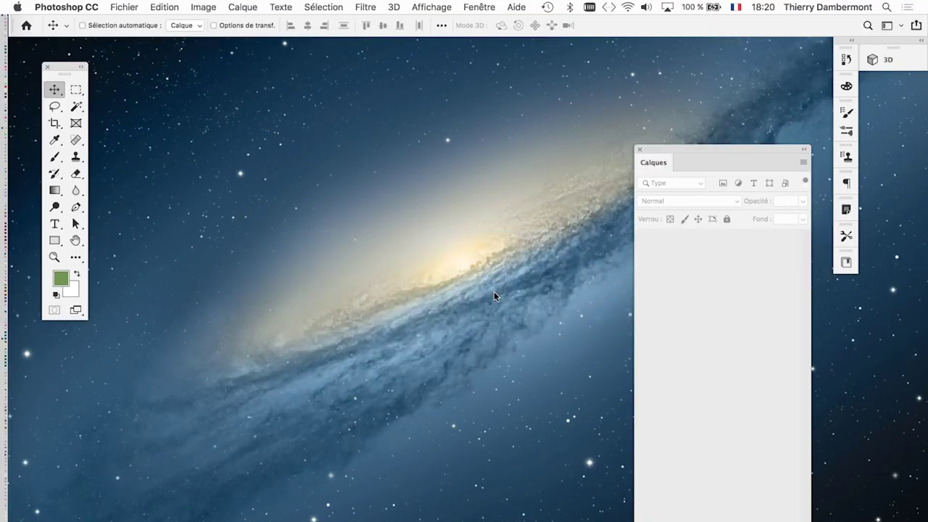
pyautogui.click(640, 151)
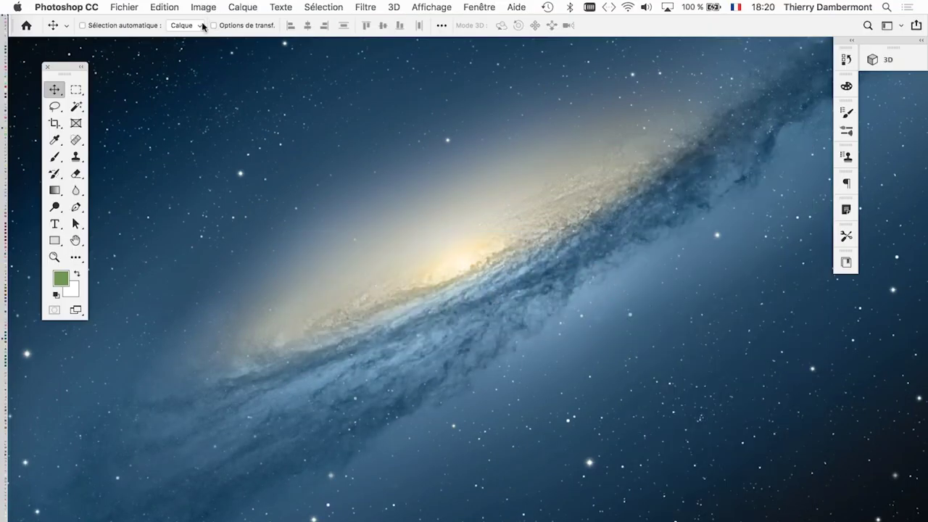
pyautogui.click(124, 7)
pyautogui.click(145, 35)
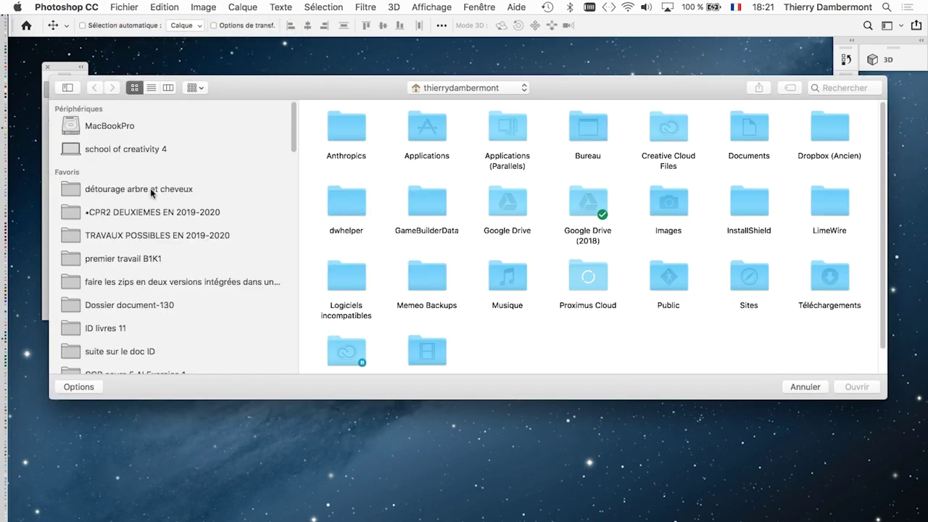
# Open lone-old-cottonwood-tree.jpg from the détourage arbre et cheveux folder in full-screen view
pyautogui.click(150, 188)
pyautogui.click(345, 133)
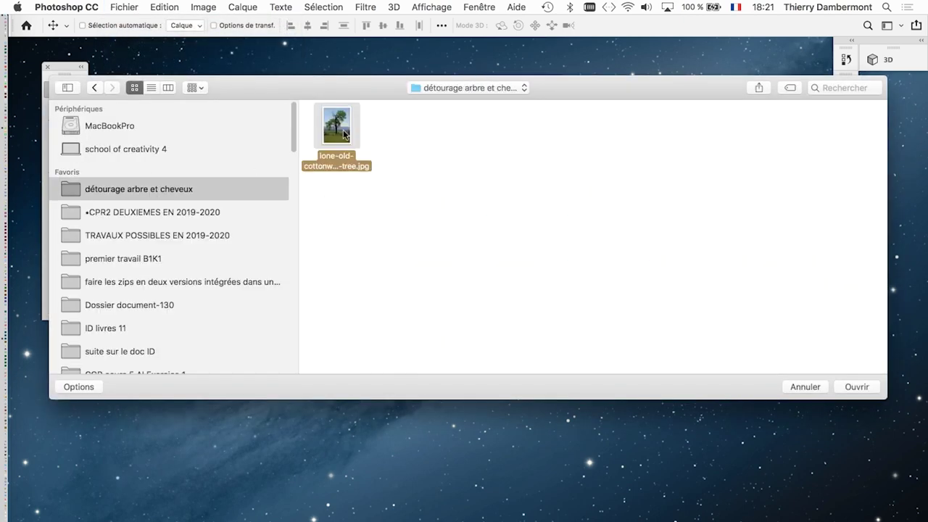
pyautogui.click(870, 387)
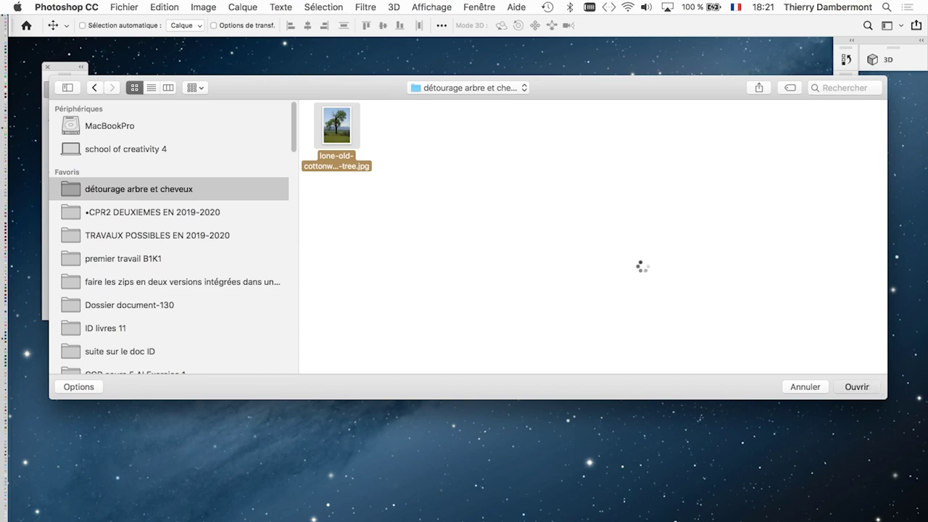
pyautogui.press('f')
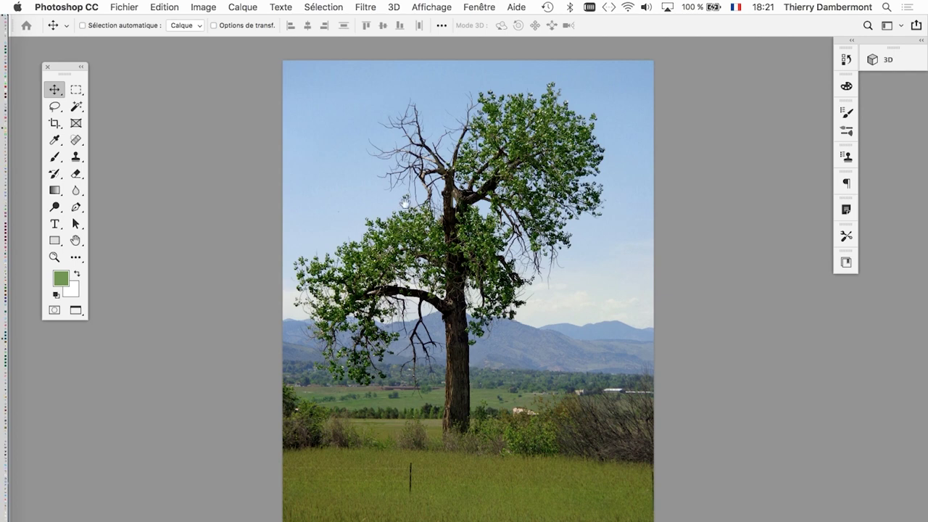
pyautogui.hscroll(5, 298, 214)
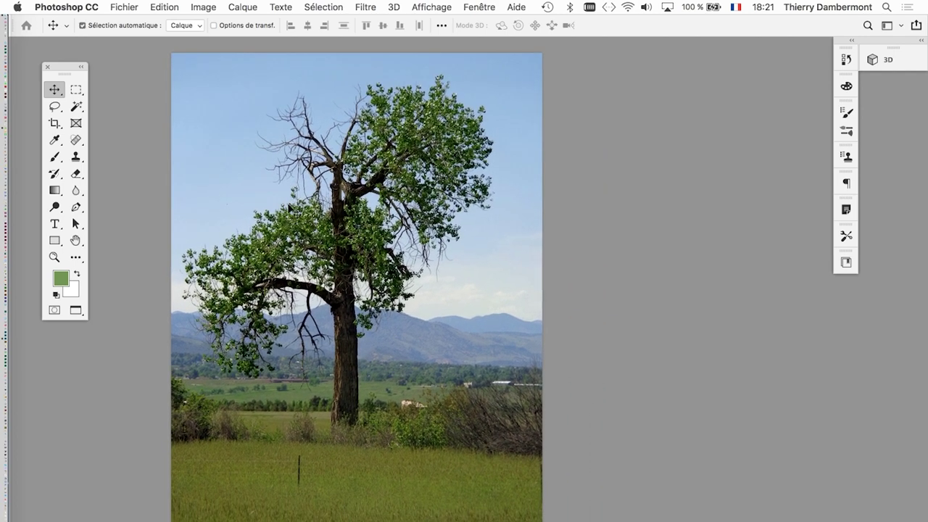
pyautogui.press('super')
# Show the Couches panel from the Fenêtre menu, shortening and repositioning it
pyautogui.click(478, 7)
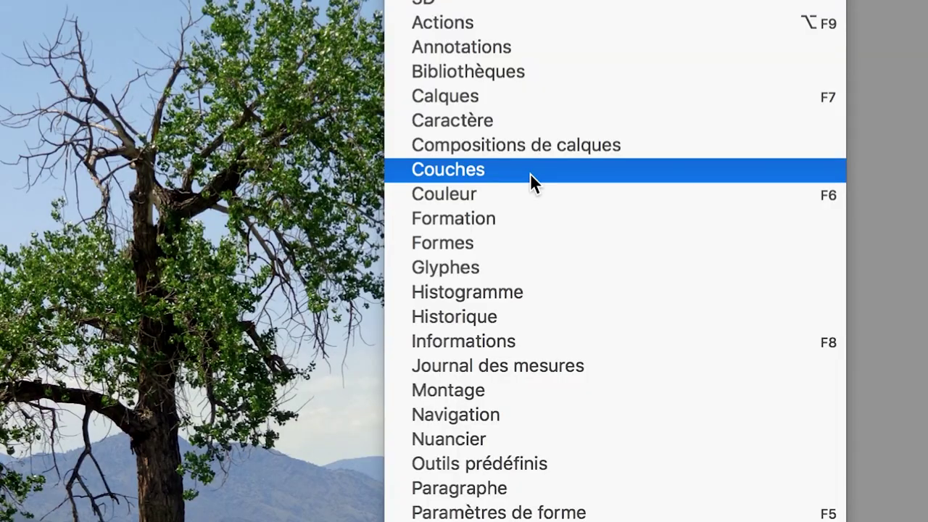
pyautogui.click(530, 177)
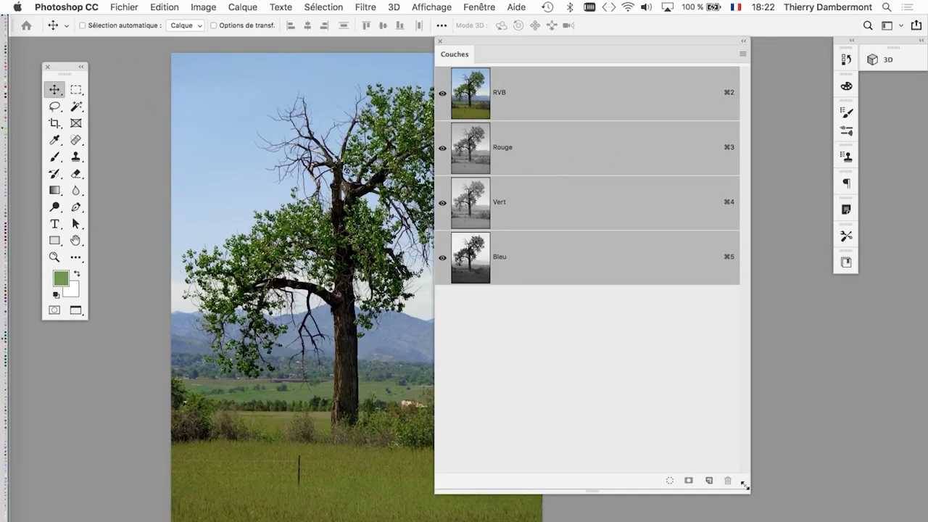
pyautogui.moveTo(744, 485); pyautogui.dragTo(746, 372)
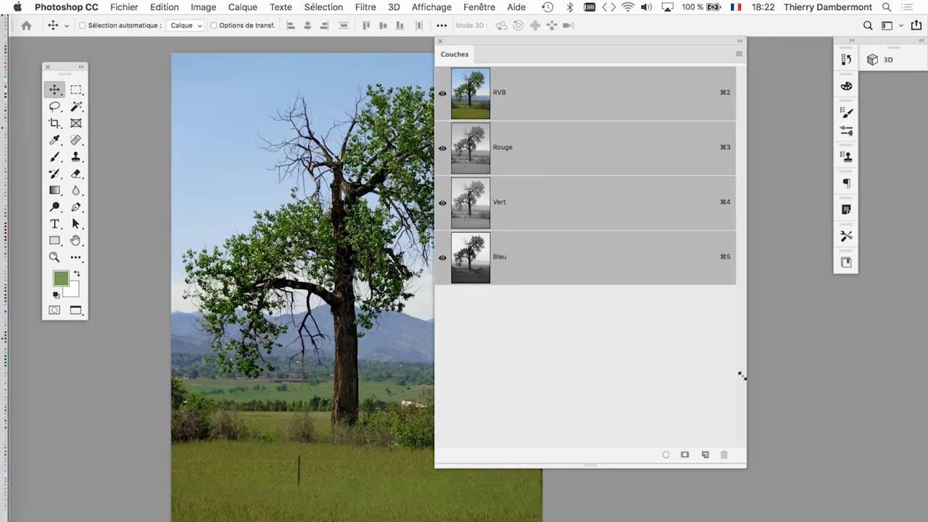
pyautogui.moveTo(716, 42); pyautogui.dragTo(732, 89)
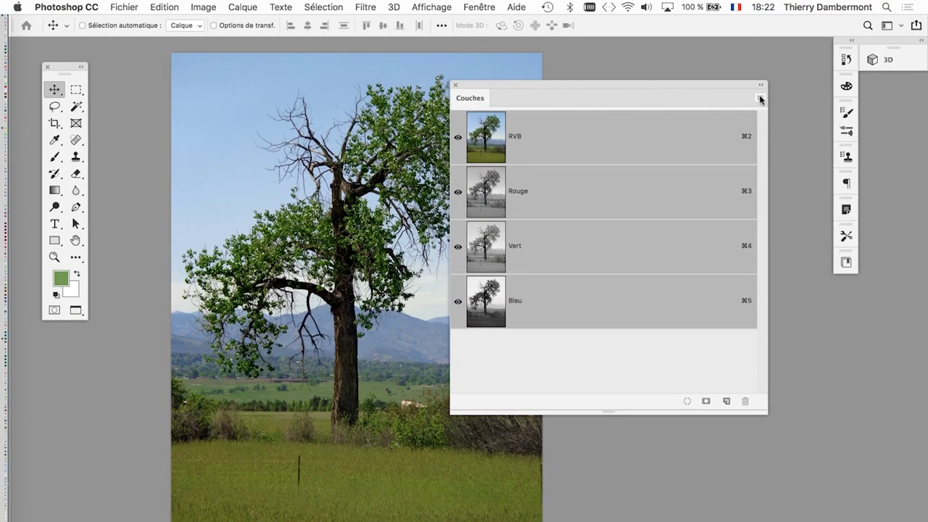
# Set the Couches panel thumbnails to the largest size, then narrow it and move it right
pyautogui.click(759, 97)
pyautogui.click(658, 232)
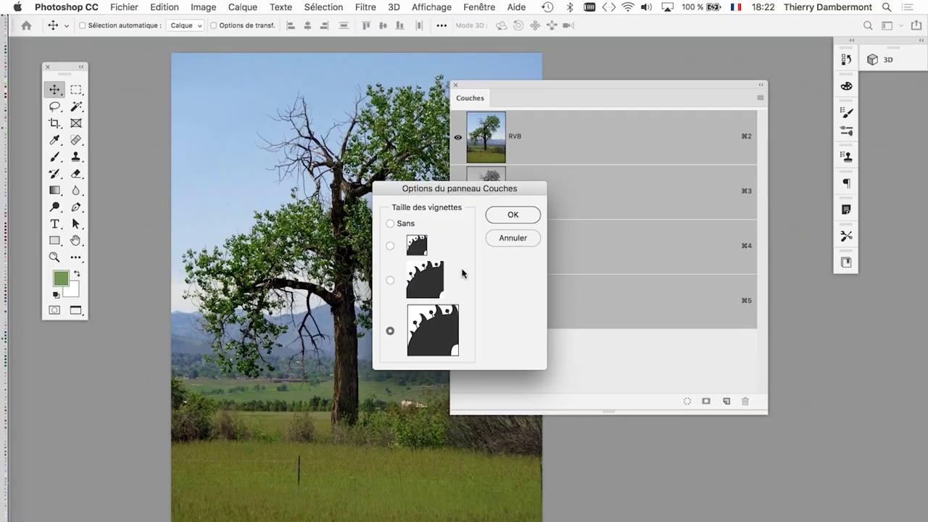
pyautogui.click(520, 216)
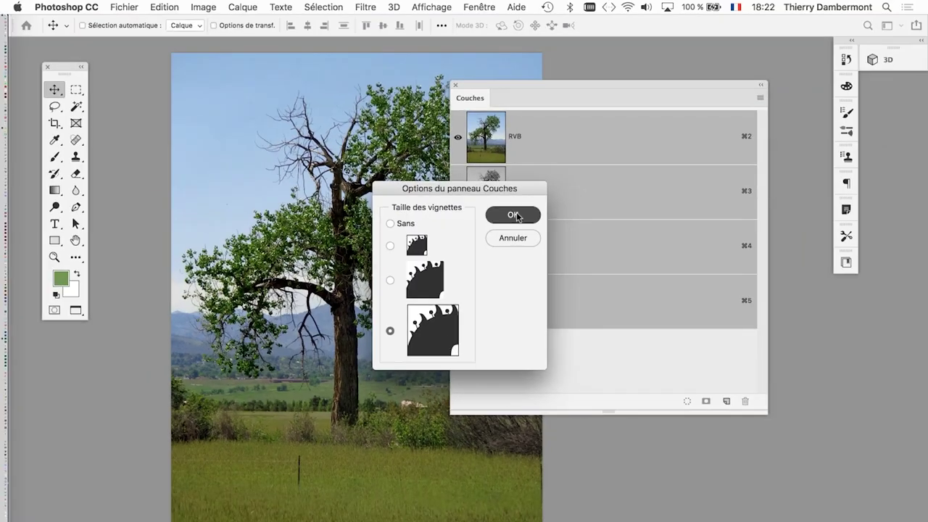
pyautogui.moveTo(761, 413); pyautogui.dragTo(629, 425)
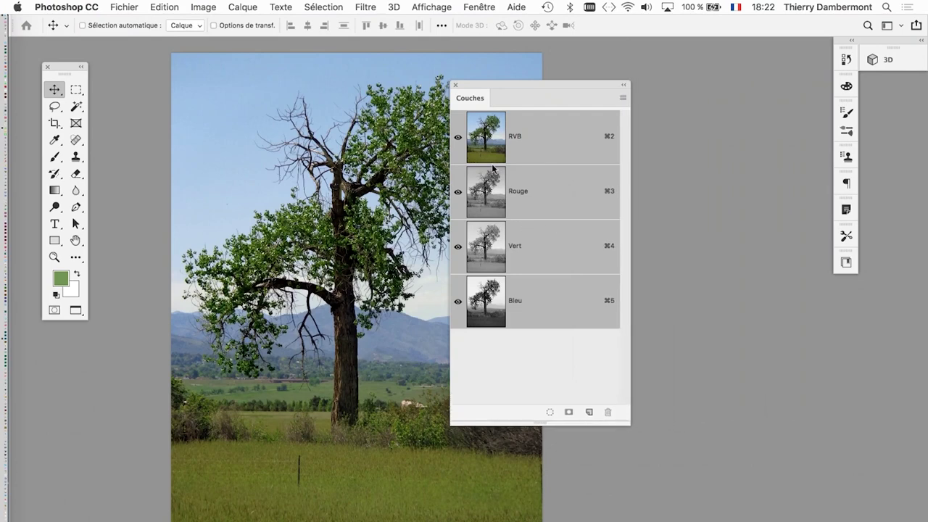
pyautogui.moveTo(486, 91); pyautogui.dragTo(614, 69)
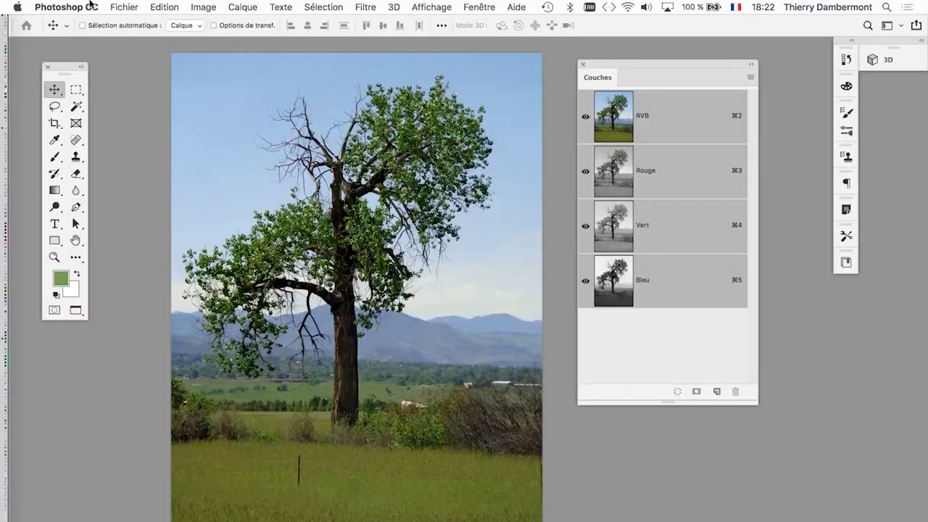
# Turn on Afficher les couches en couleurs in the Interface preferences
pyautogui.click(117, 6)
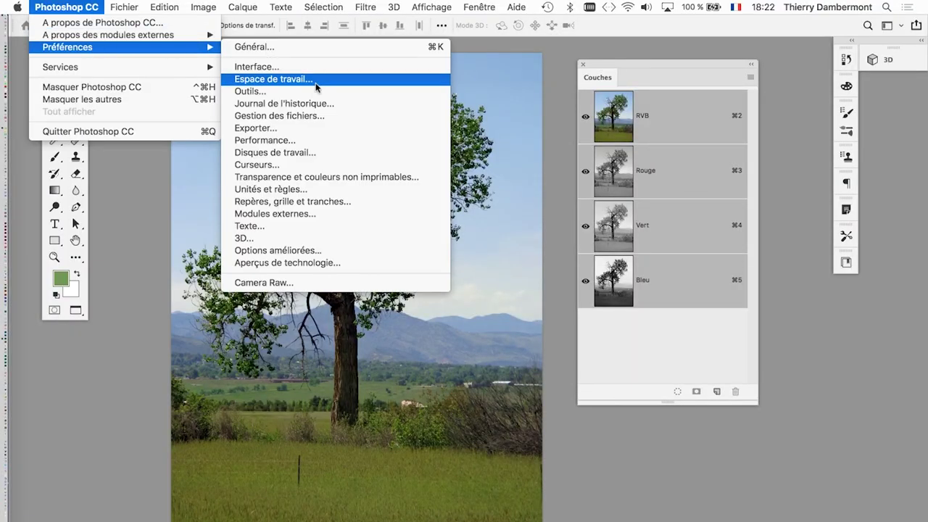
pyautogui.moveTo(67, 46)
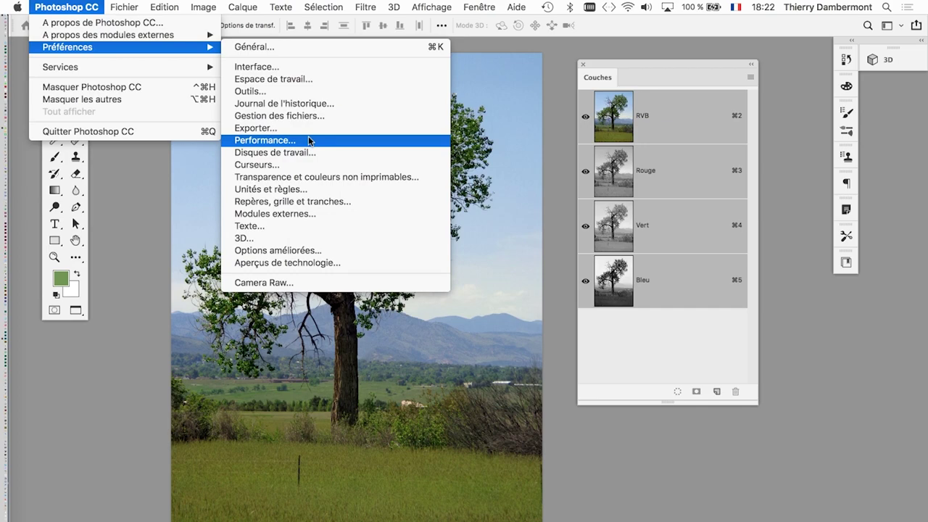
pyautogui.click(291, 67)
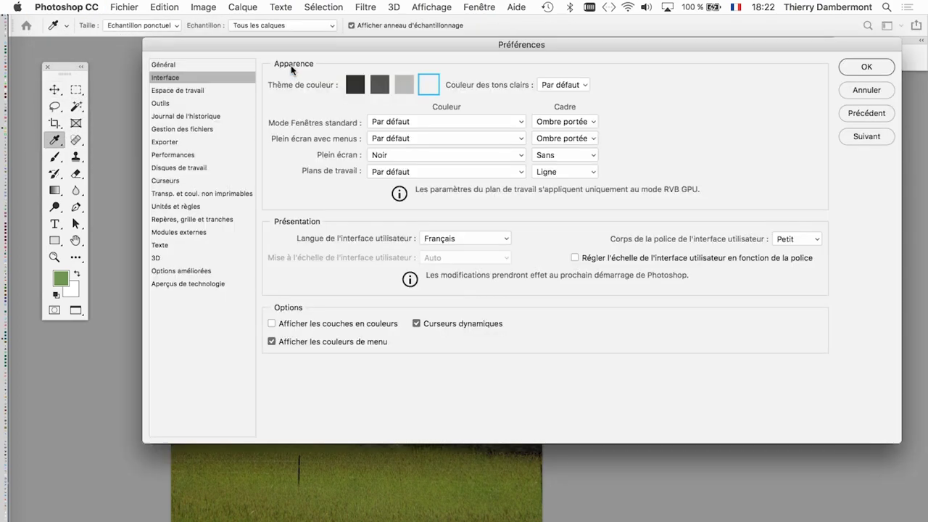
pyautogui.moveTo(482, 45); pyautogui.dragTo(456, 78)
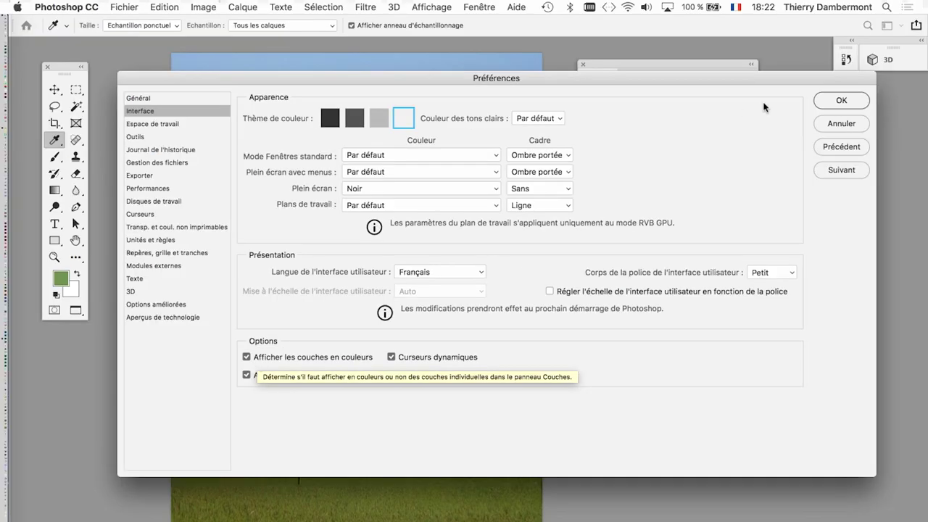
pyautogui.click(832, 102)
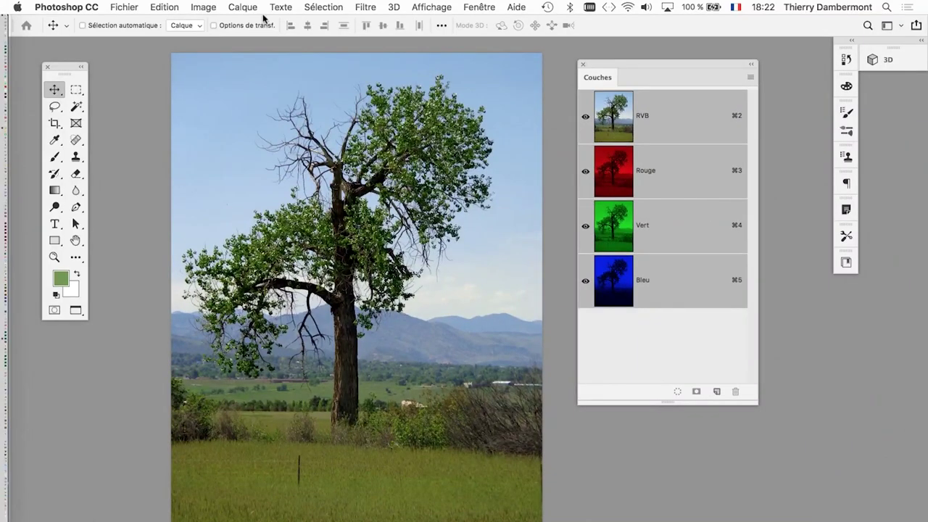
# Convert the photo to Couleurs CMJN, then undo it to return to RVB
pyautogui.click(207, 7)
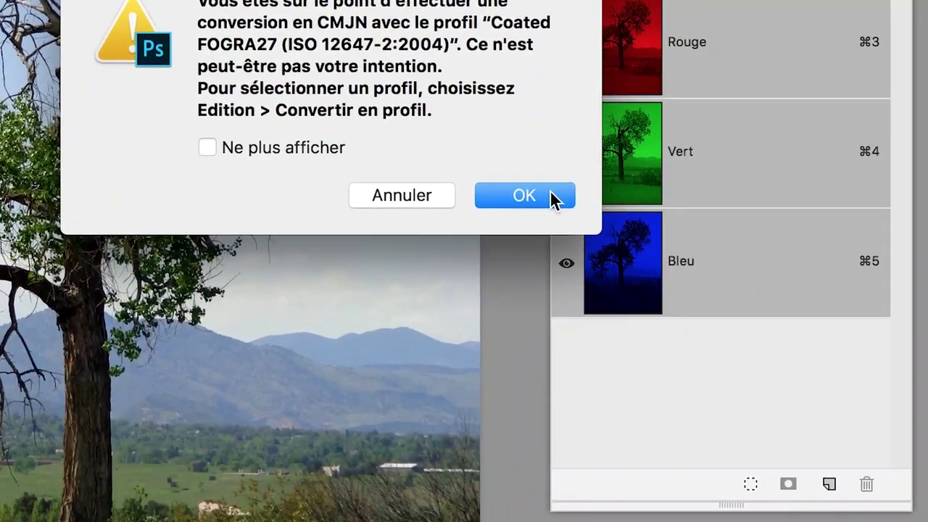
pyautogui.click(550, 192)
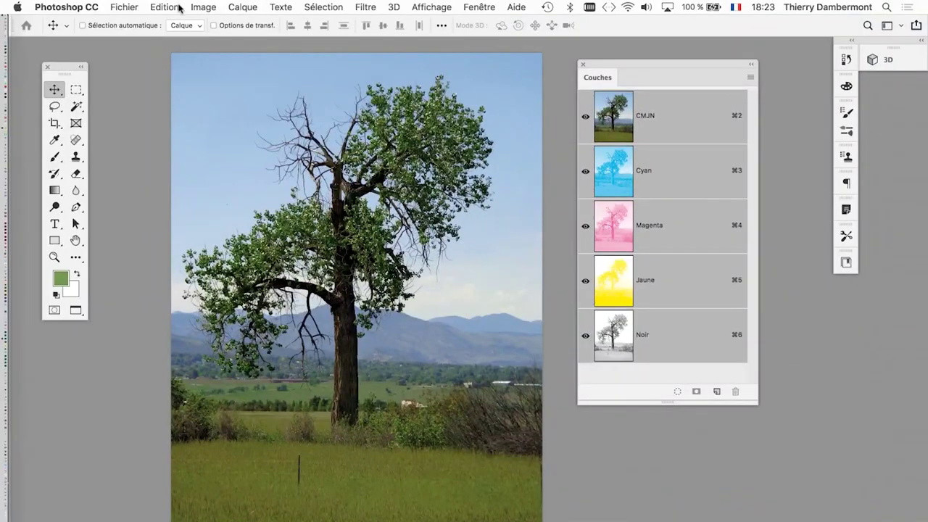
pyautogui.click(166, 7)
pyautogui.click(177, 22)
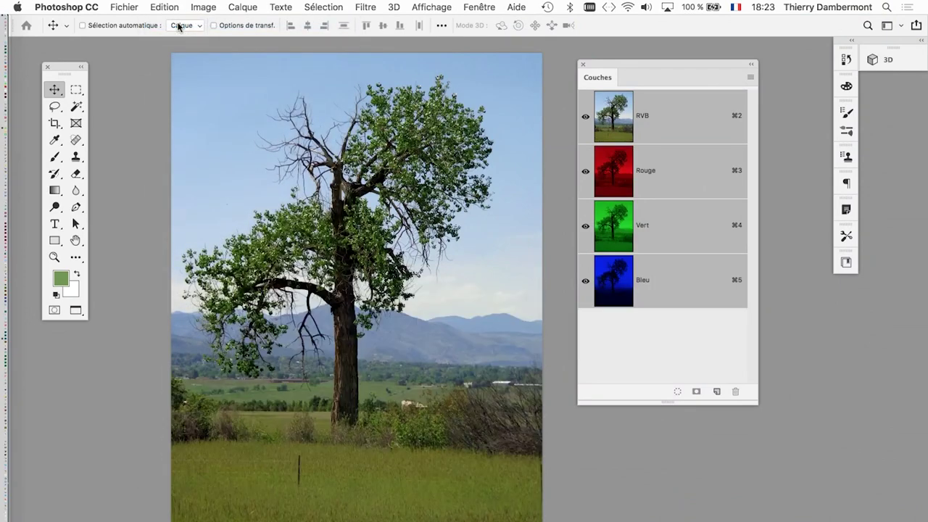
pyautogui.click(204, 7)
pyautogui.moveTo(210, 22)
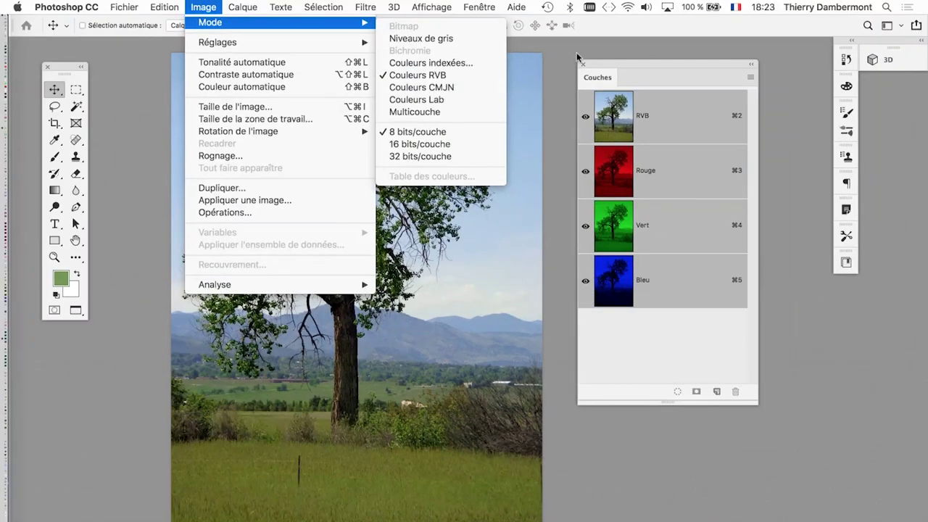
pyautogui.click(568, 47)
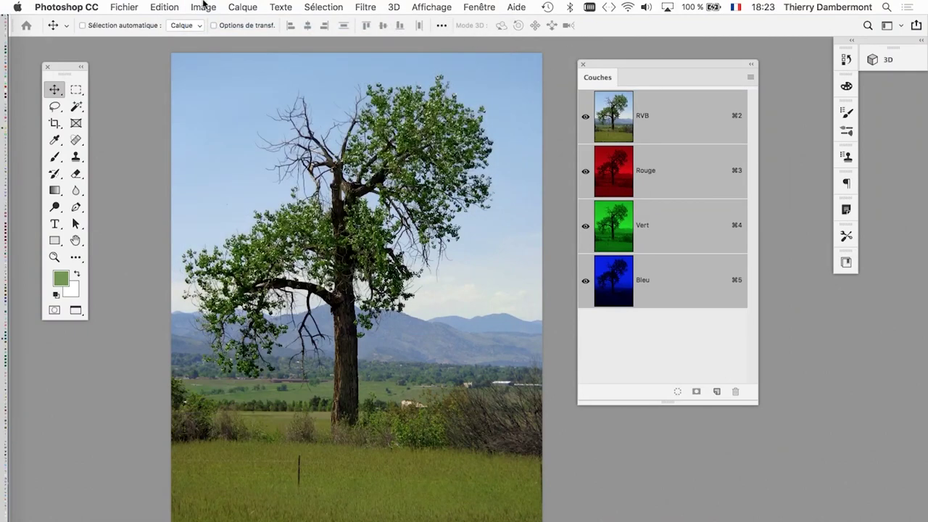
pyautogui.click(185, 7)
pyautogui.click(174, 8)
pyautogui.click(176, 7)
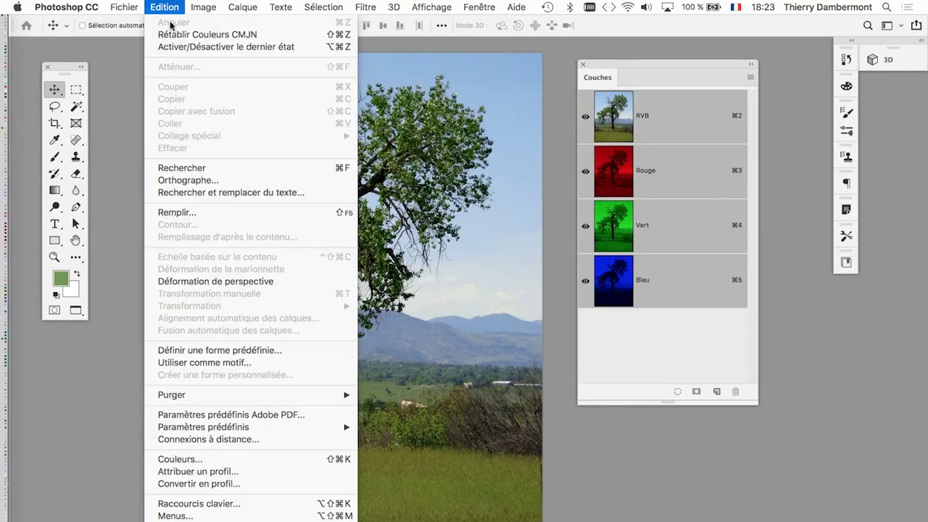
pyautogui.click(255, 487)
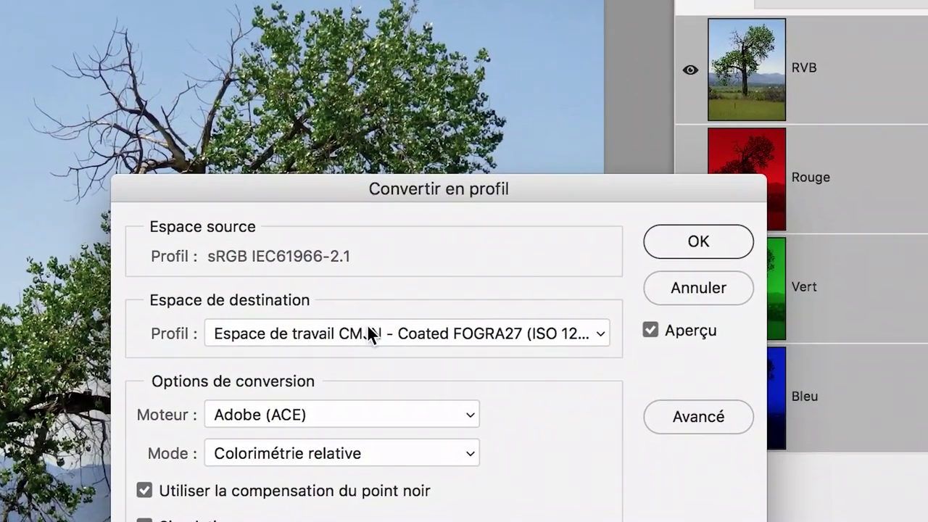
pyautogui.click(366, 324)
pyautogui.click(367, 324)
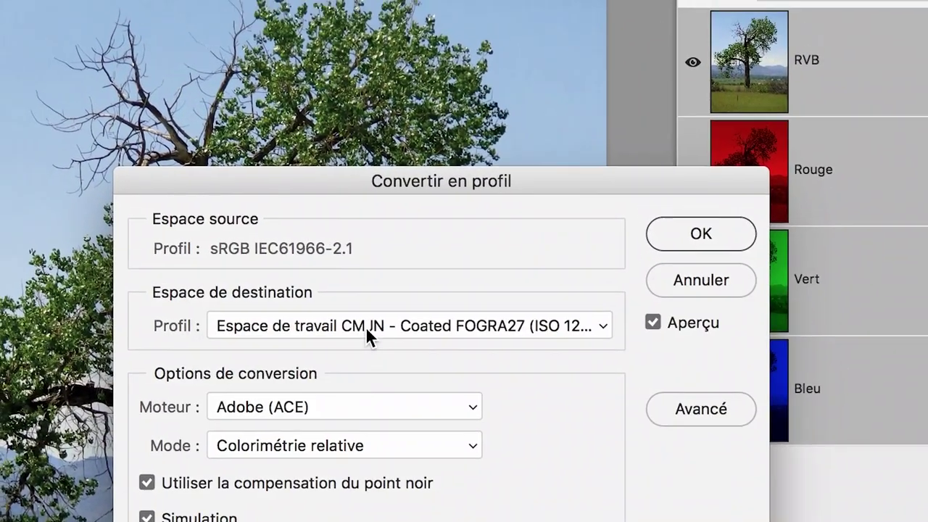
pyautogui.click(365, 327)
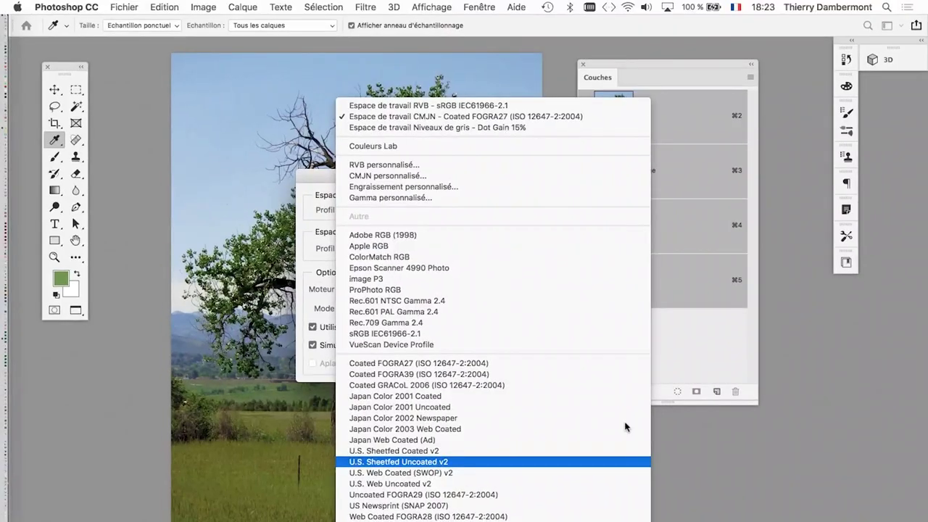
pyautogui.click(362, 366)
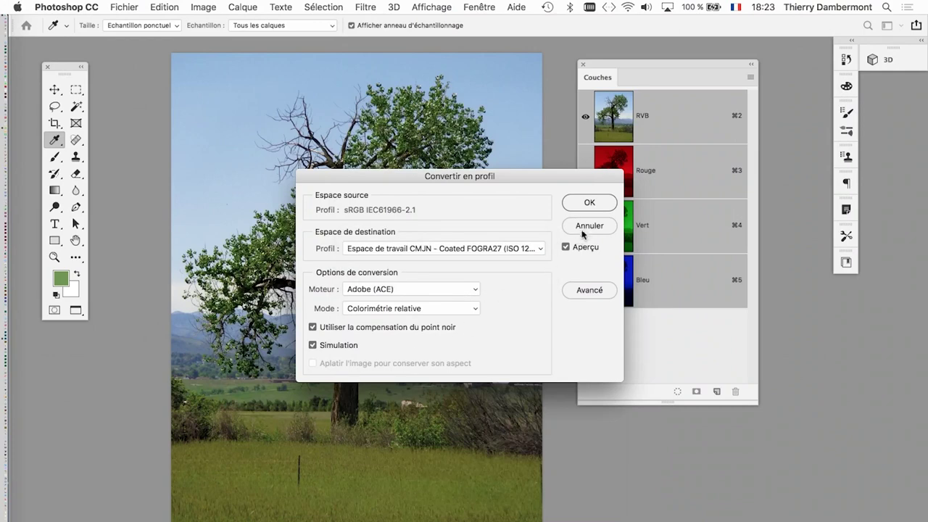
pyautogui.click(589, 225)
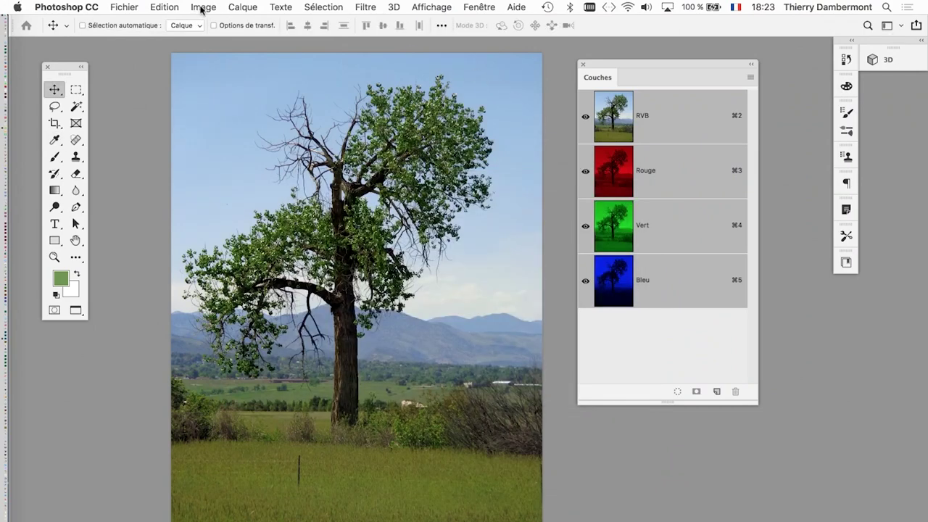
pyautogui.click(202, 9)
pyautogui.moveTo(58, 12)
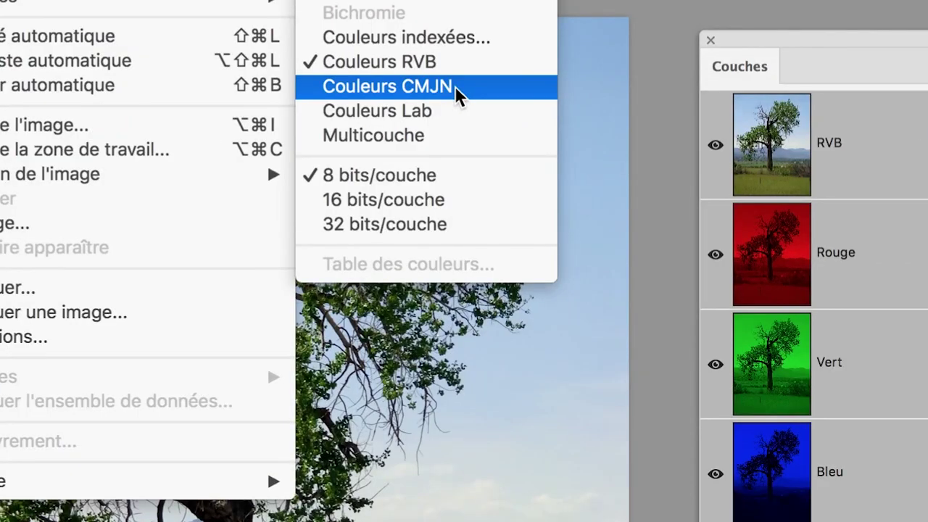
# Cancel the CMJN and Convertir en profil conversions, then widen the Couches panel
pyautogui.click(454, 85)
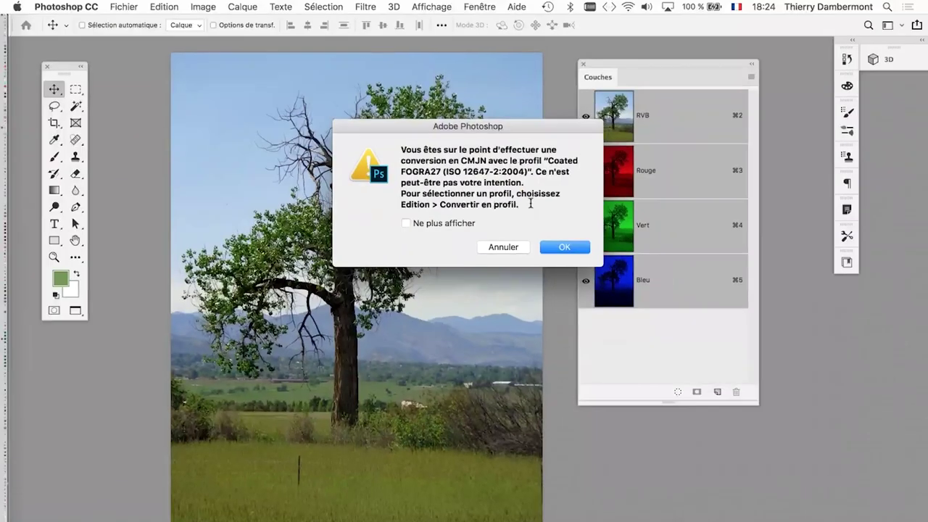
pyautogui.click(450, 251)
pyautogui.click(164, 7)
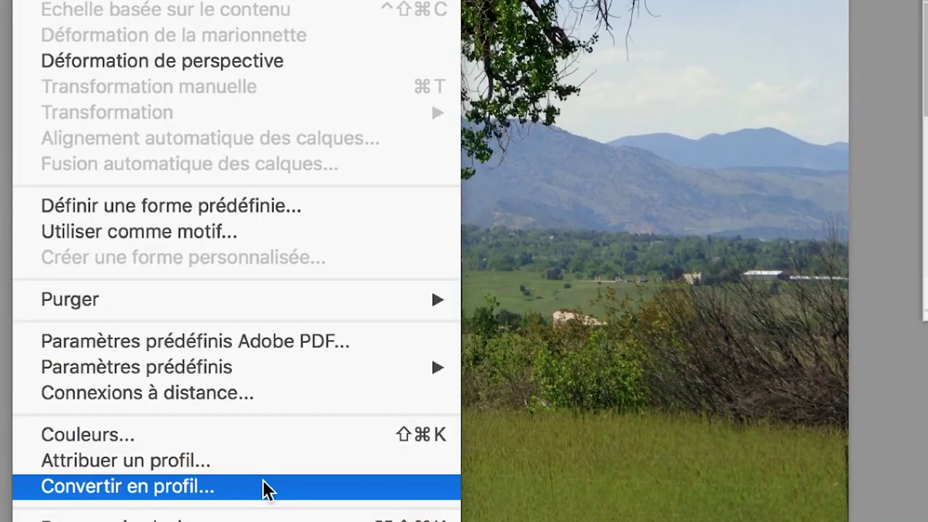
pyautogui.click(263, 482)
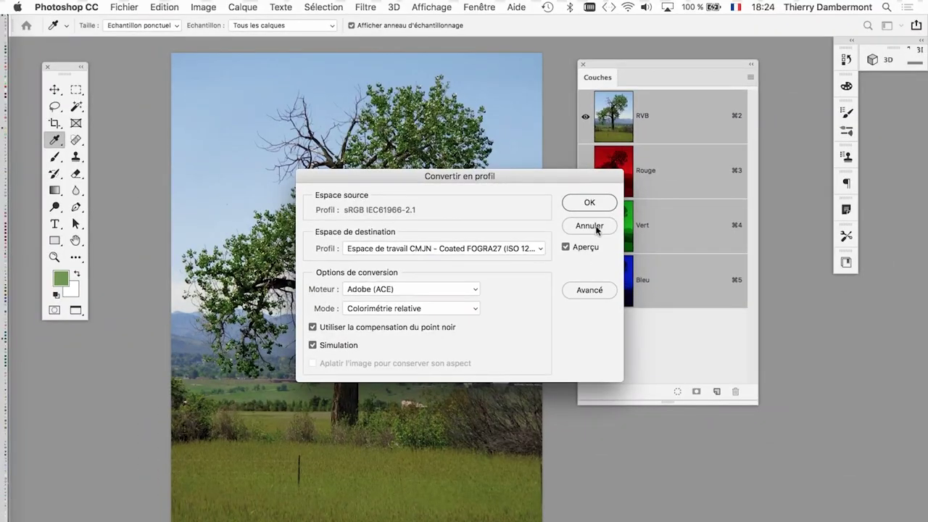
pyautogui.click(595, 227)
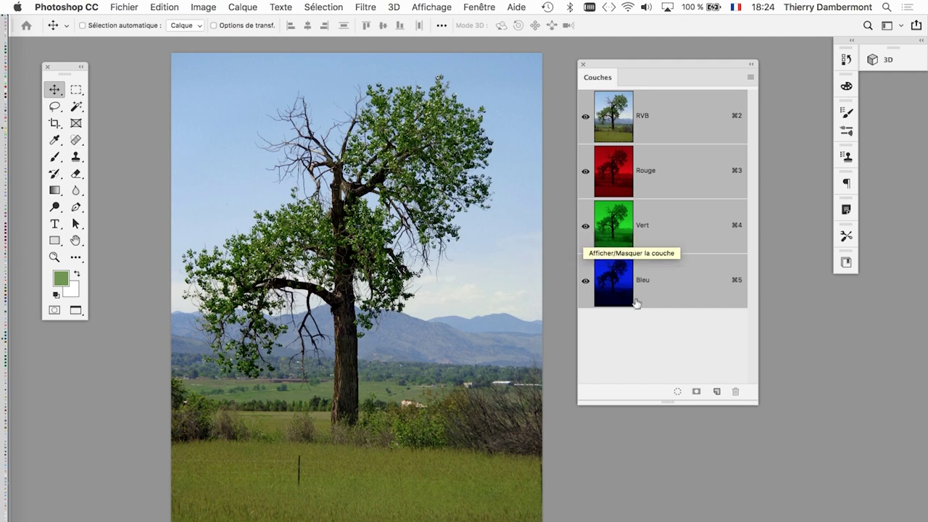
pyautogui.moveTo(754, 403); pyautogui.dragTo(802, 392)
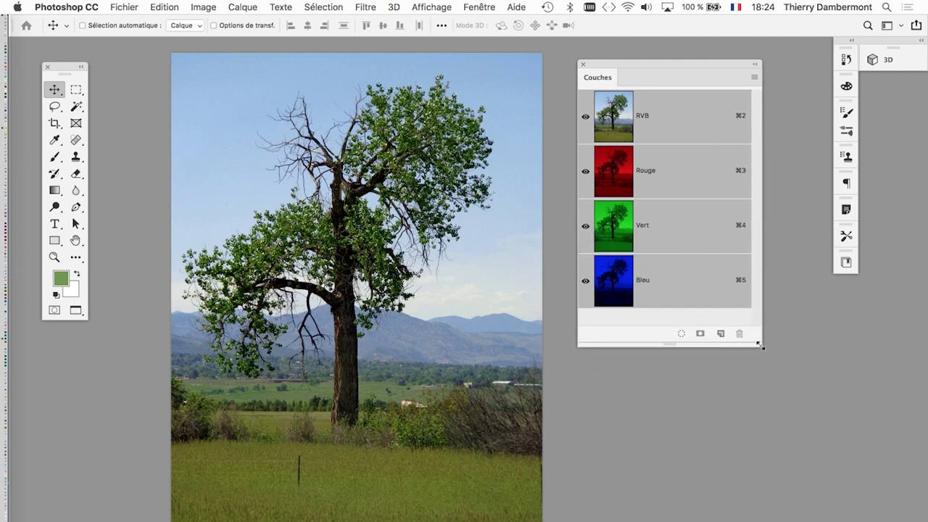
# Turn off Afficher les couches en couleurs in the Interface preferences
pyautogui.click(94, 7)
pyautogui.moveTo(67, 47)
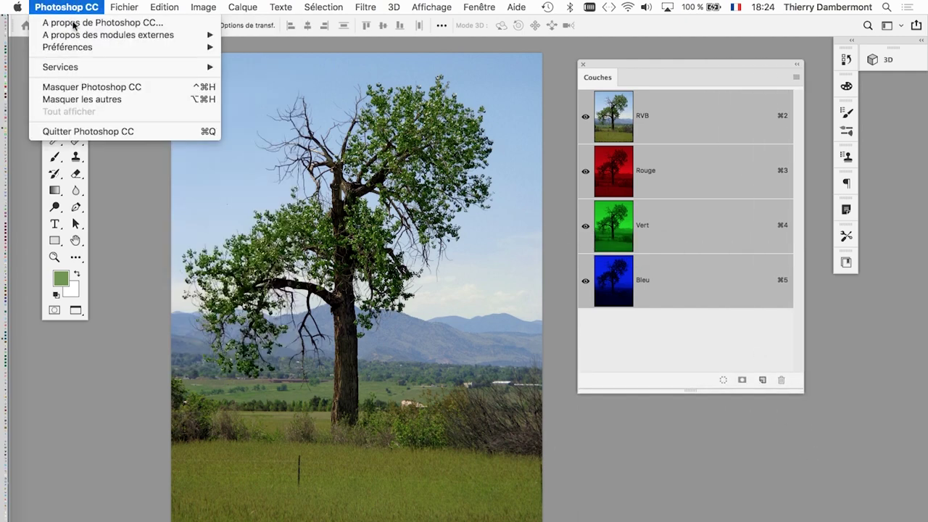
pyautogui.click(316, 70)
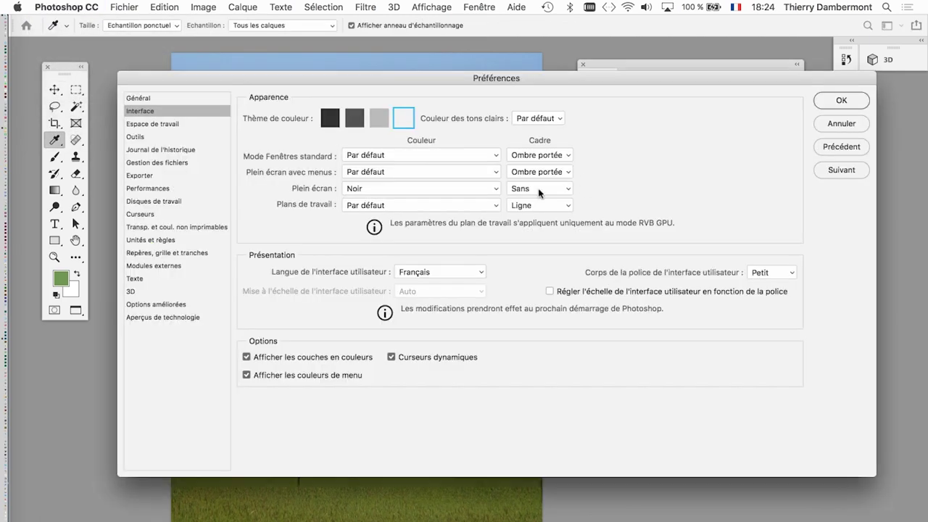
pyautogui.press('alt')
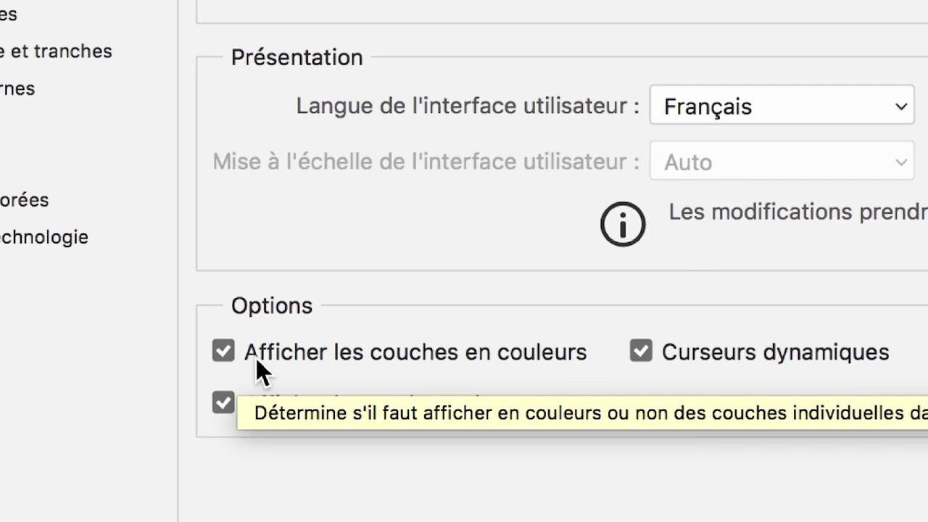
pyautogui.click(257, 359)
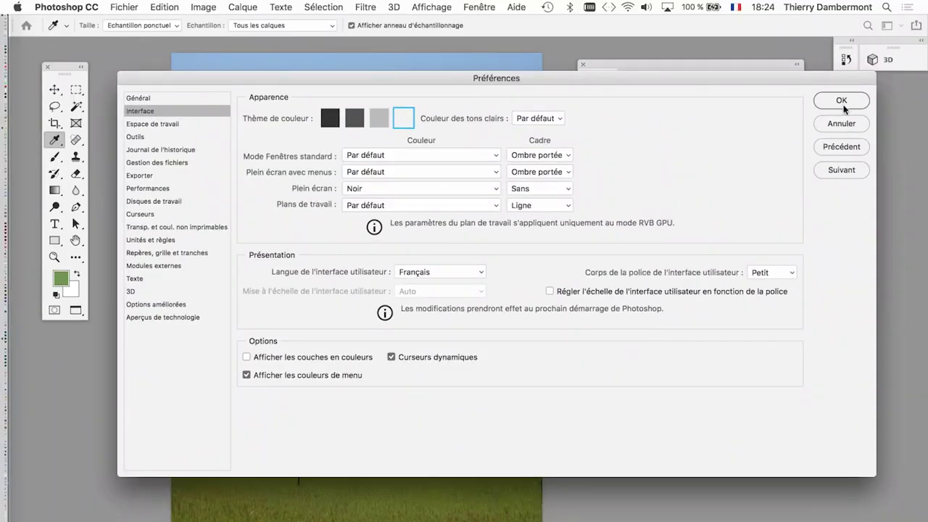
pyautogui.click(841, 101)
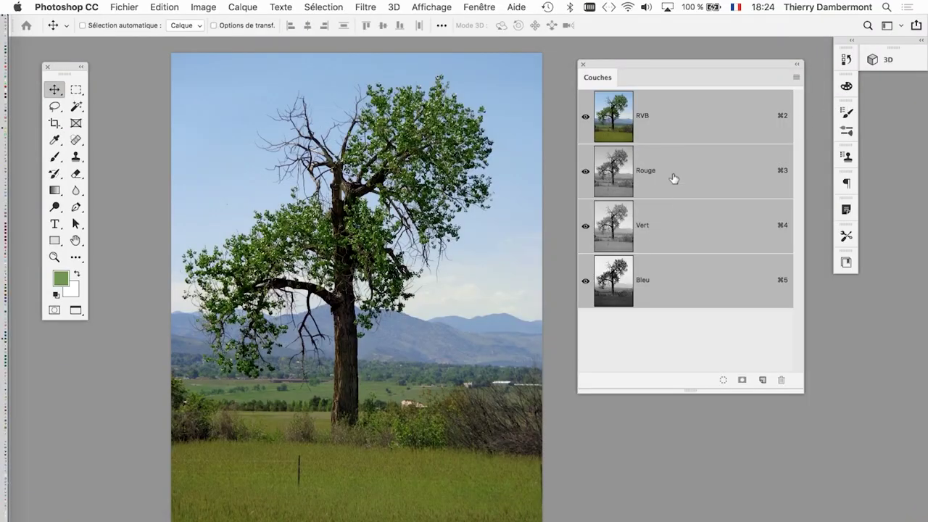